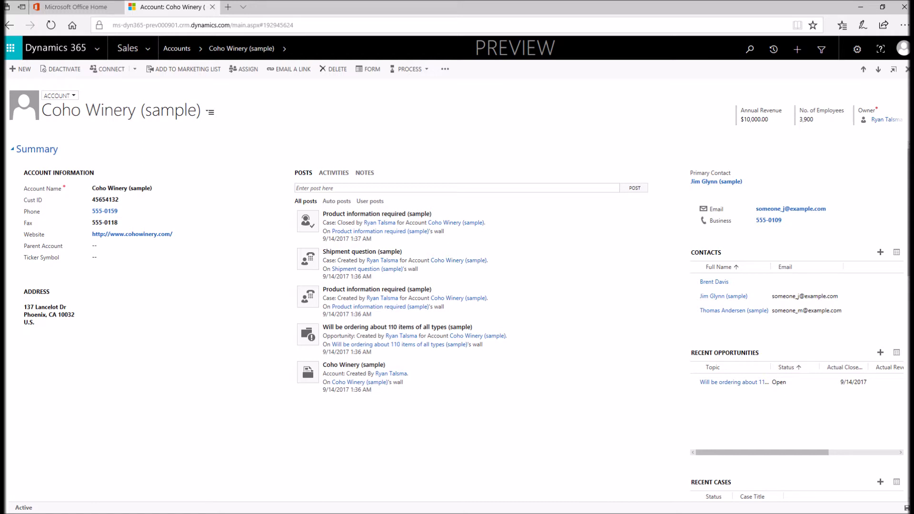
Go to Settings > Customizations, open Customize the System, and expand the Entities list
click(150, 46)
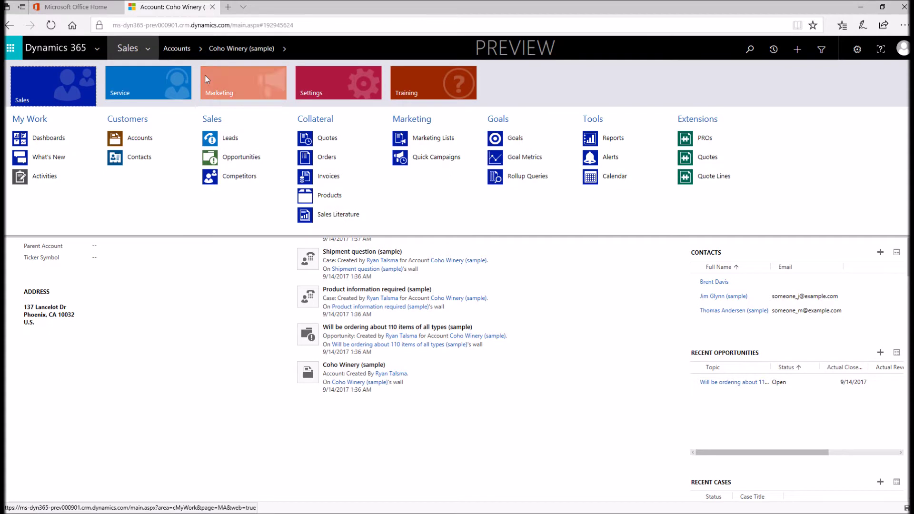
click(324, 85)
click(151, 138)
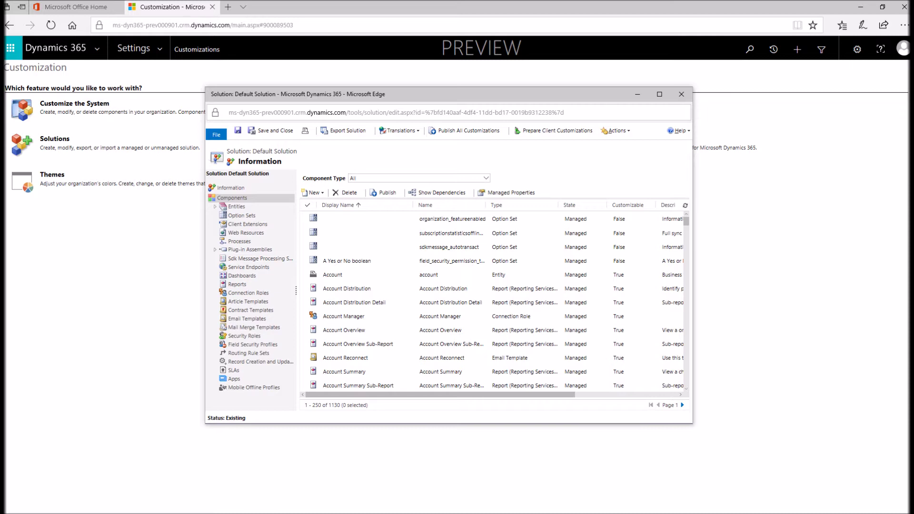
click(216, 207)
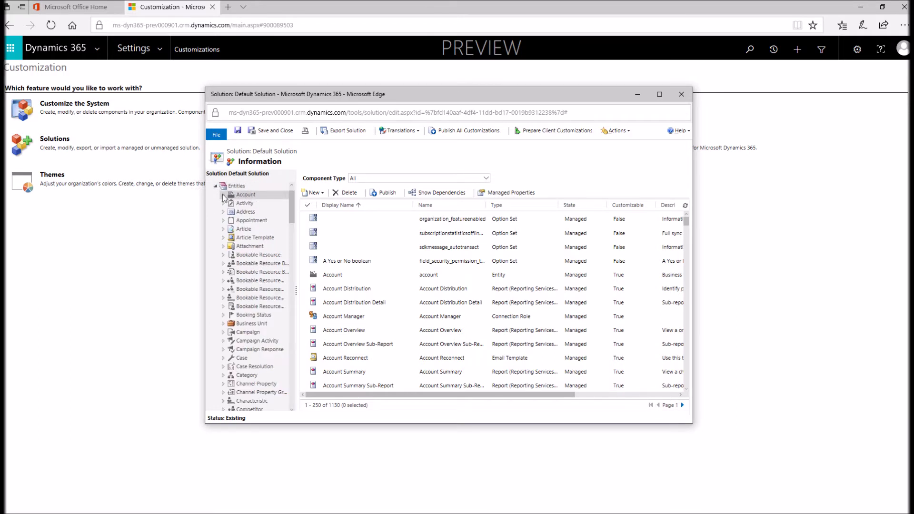
Open the Main-type Account form from the Account entity's Forms list
click(224, 195)
click(252, 217)
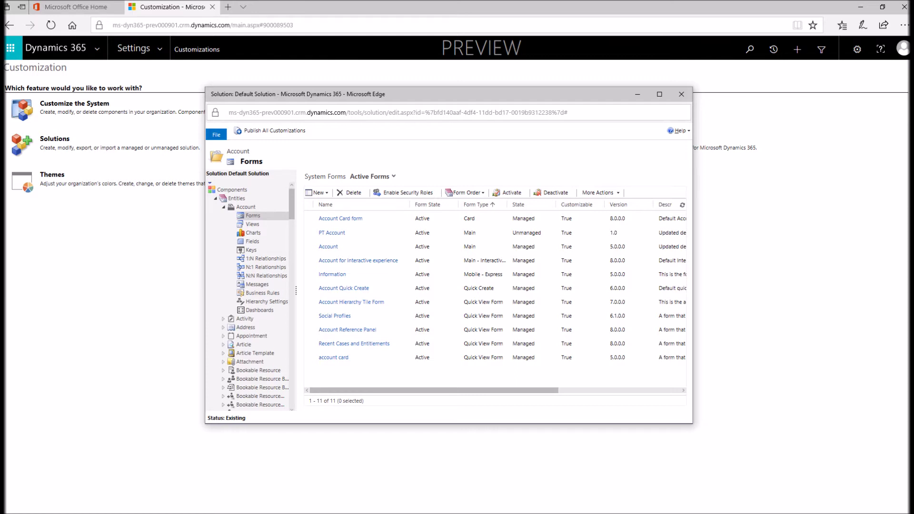
click(376, 250)
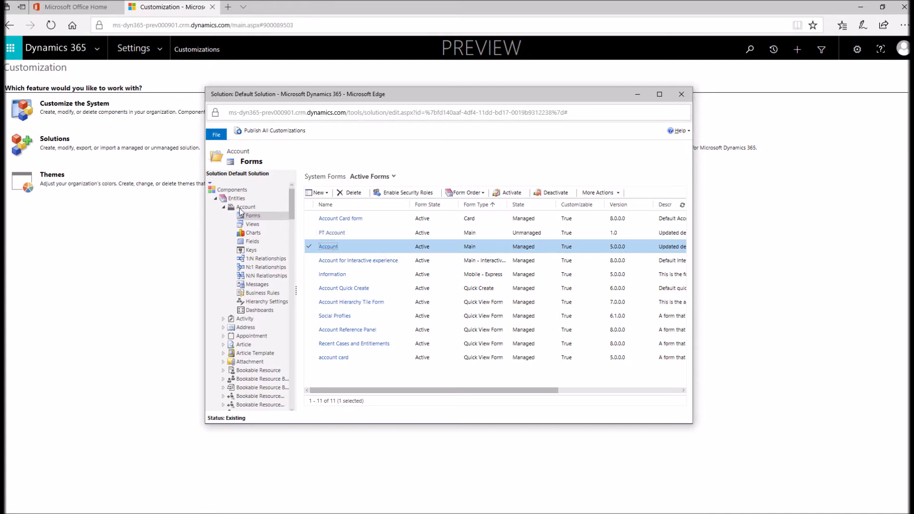
click(333, 248)
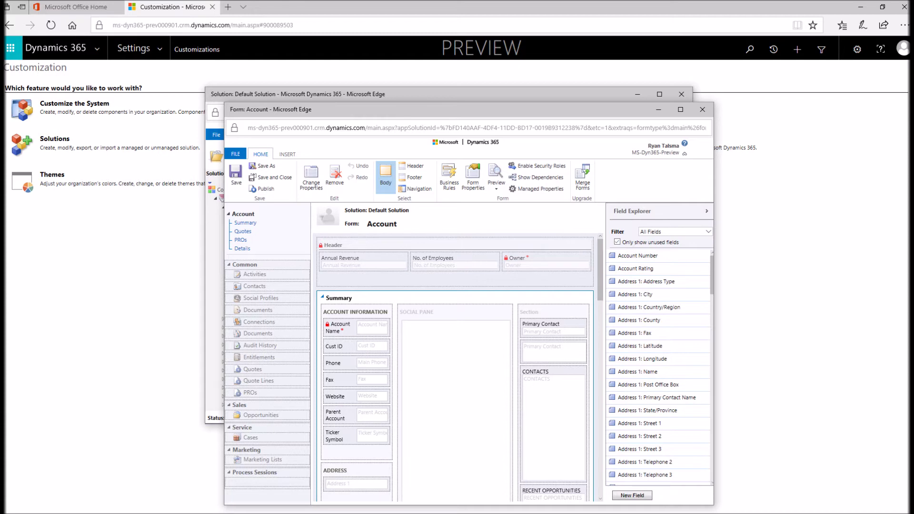
Select the Website field in the Summary tab's Account Information section
click(352, 399)
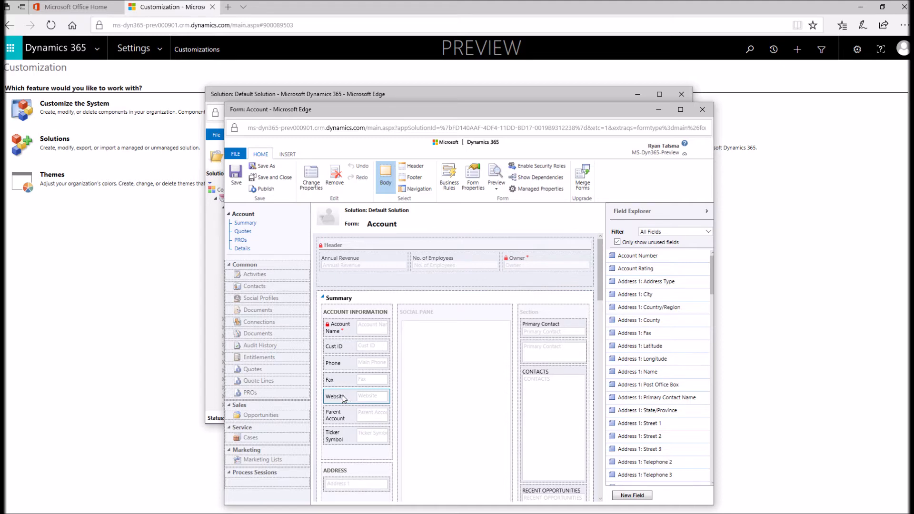
Move Website above Phone, delete Ticker Symbol, and shift Parent Account up above Phone
drag(343, 399, 351, 372)
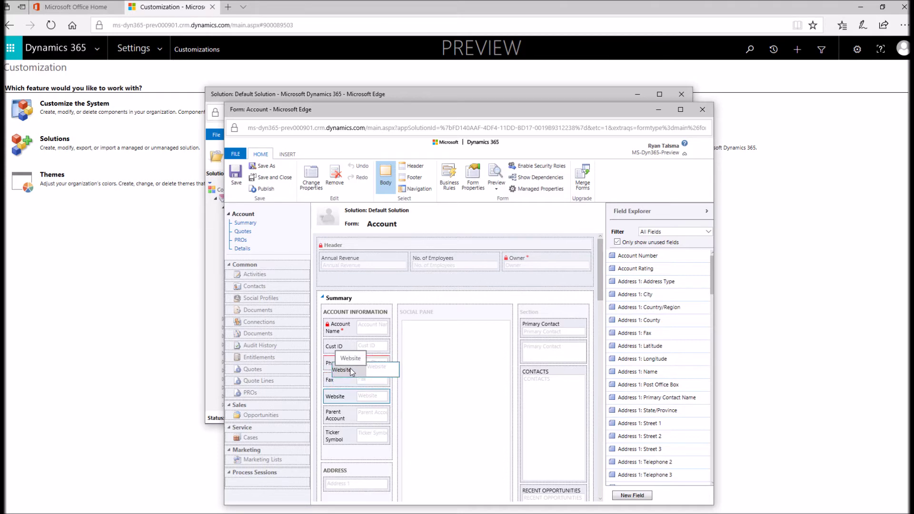
drag(351, 373, 351, 369)
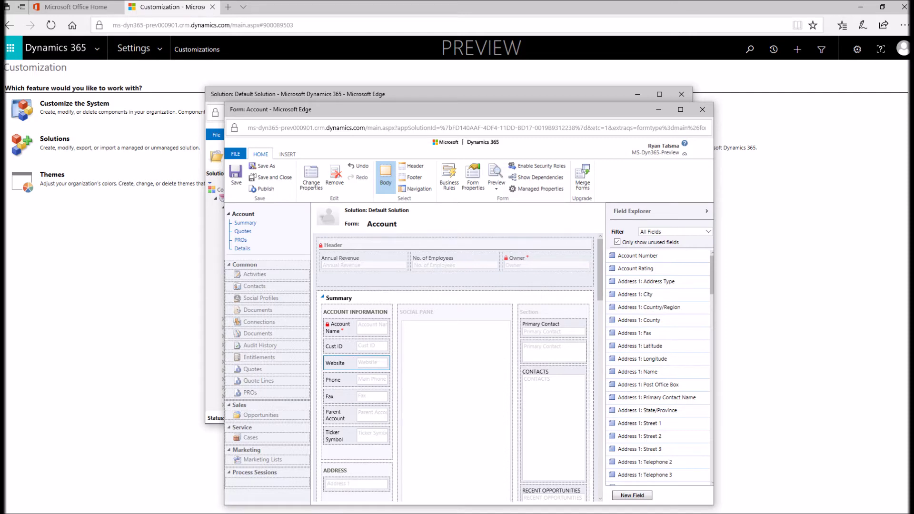
click(336, 439)
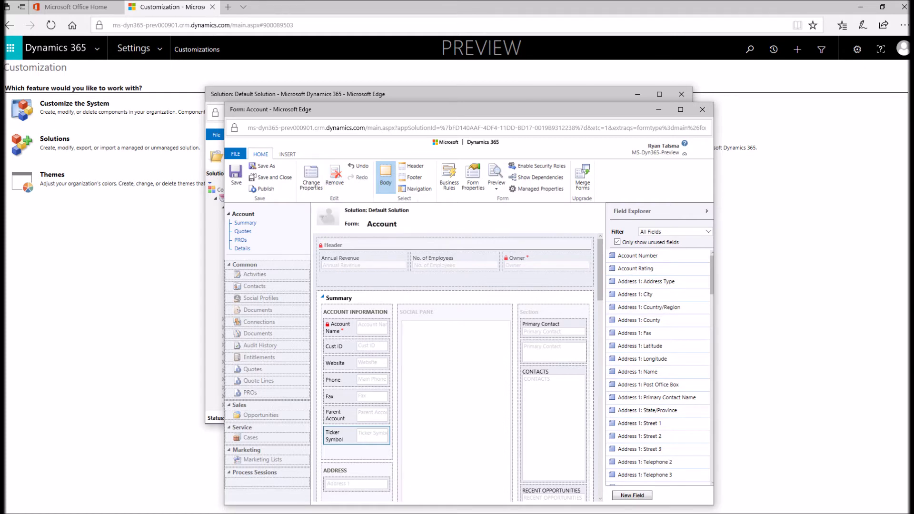
key(Delete)
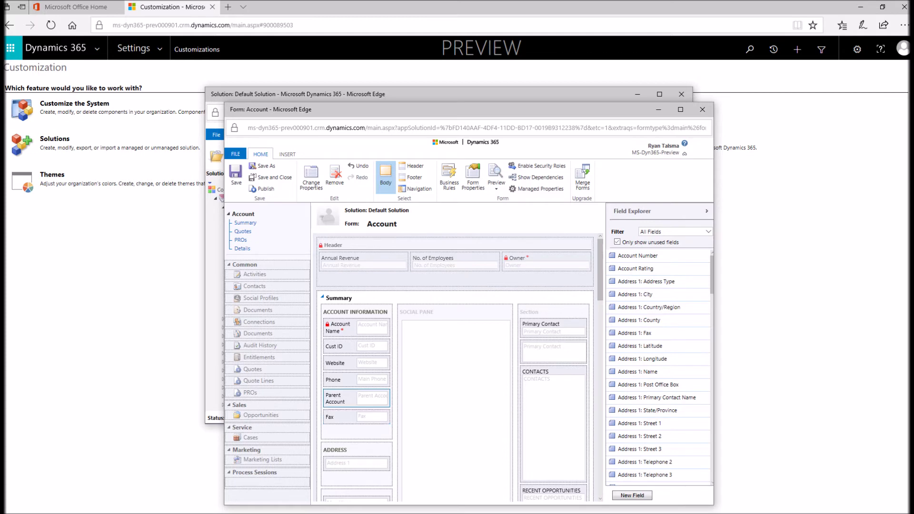
key(ctrl+Up)
key(ctrl+Up)
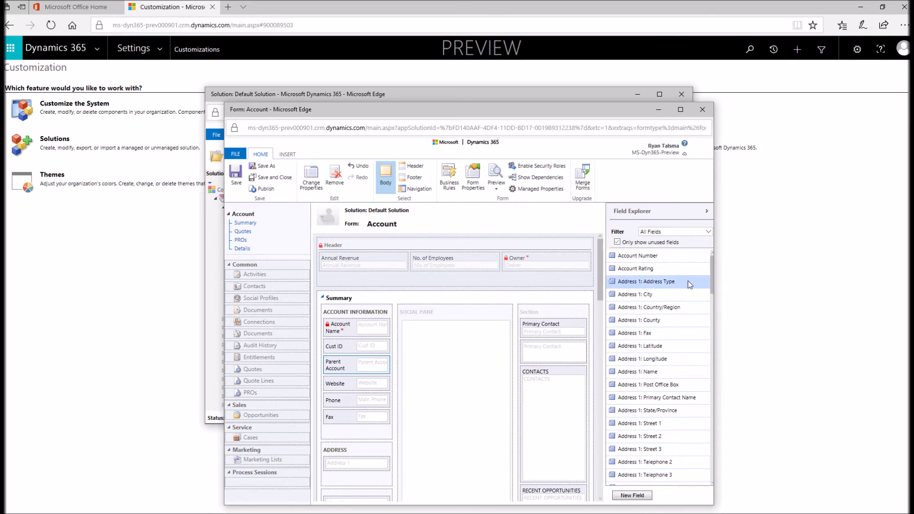
Drag Price List from Field Explorer to below Fax, then switch to the Navigation view
drag(711, 259, 745, 508)
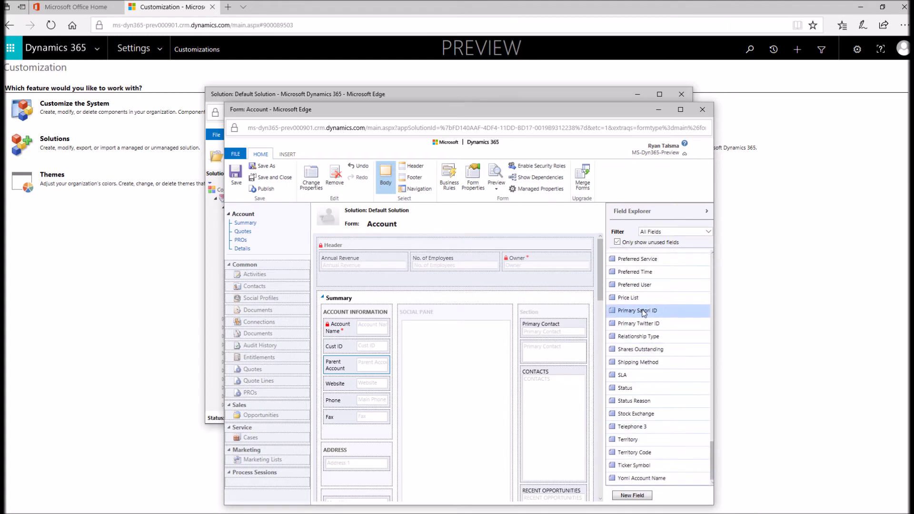
drag(645, 303, 356, 427)
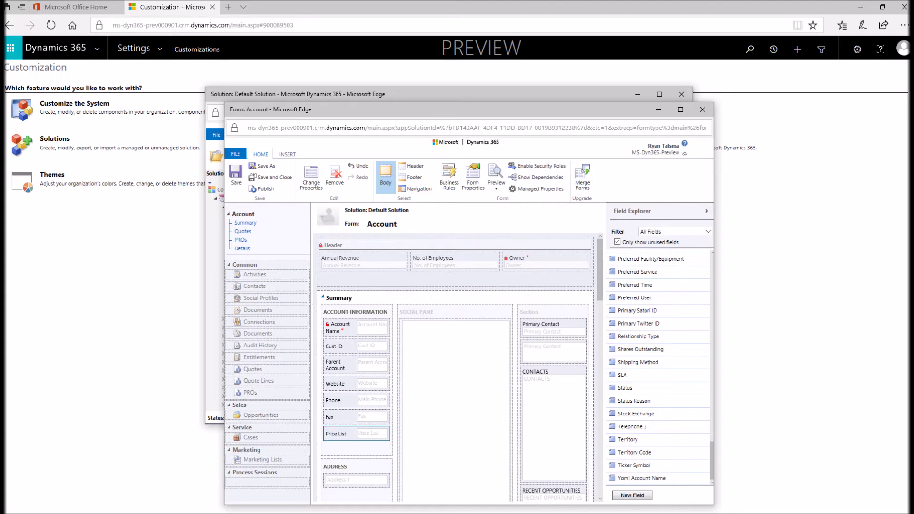
click(341, 418)
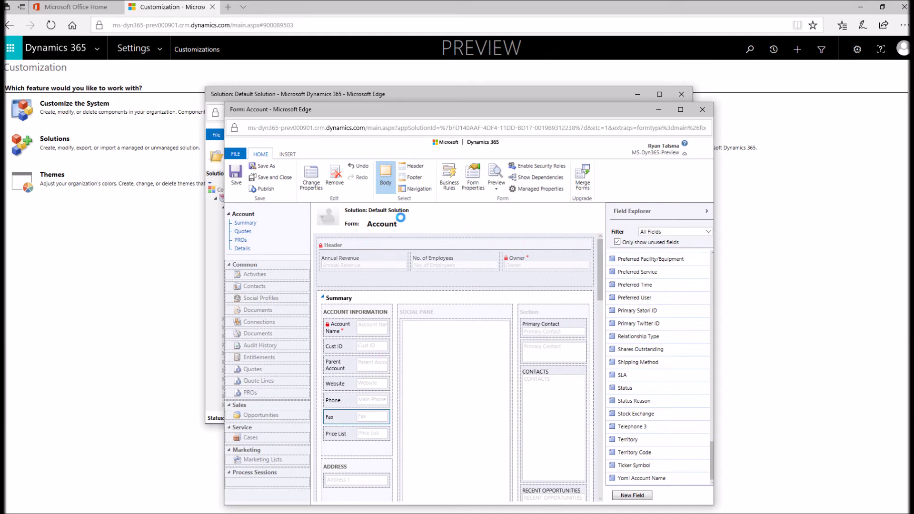
click(420, 164)
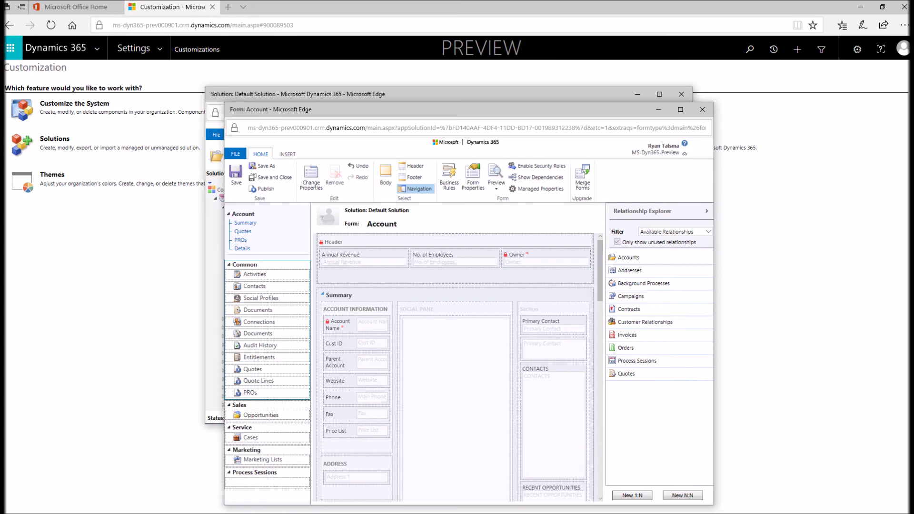
Remove Entitlements from navigation, then drag it back from Relationship Explorer above Quotes
click(265, 414)
click(275, 360)
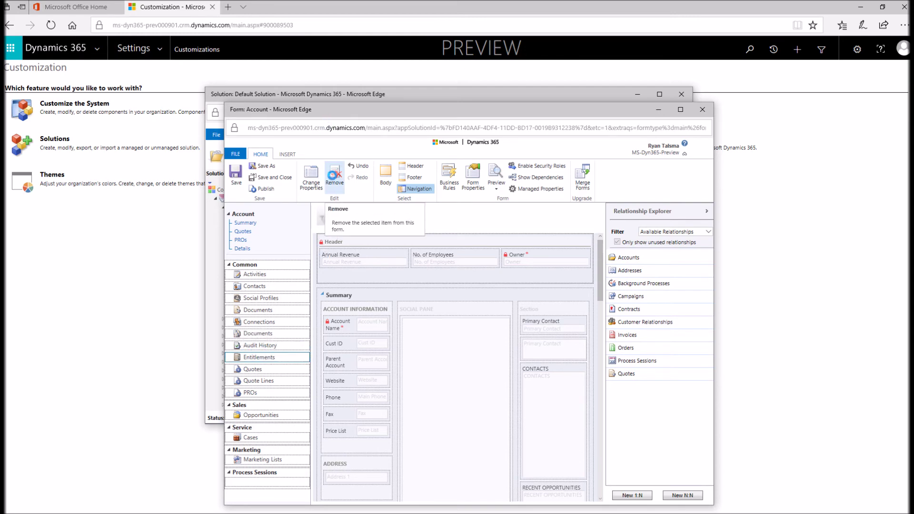
click(329, 175)
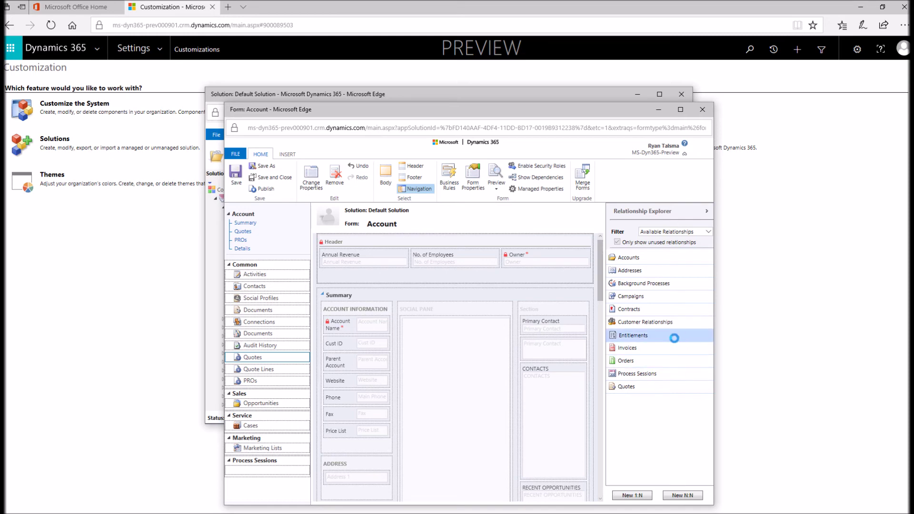
drag(674, 338, 272, 361)
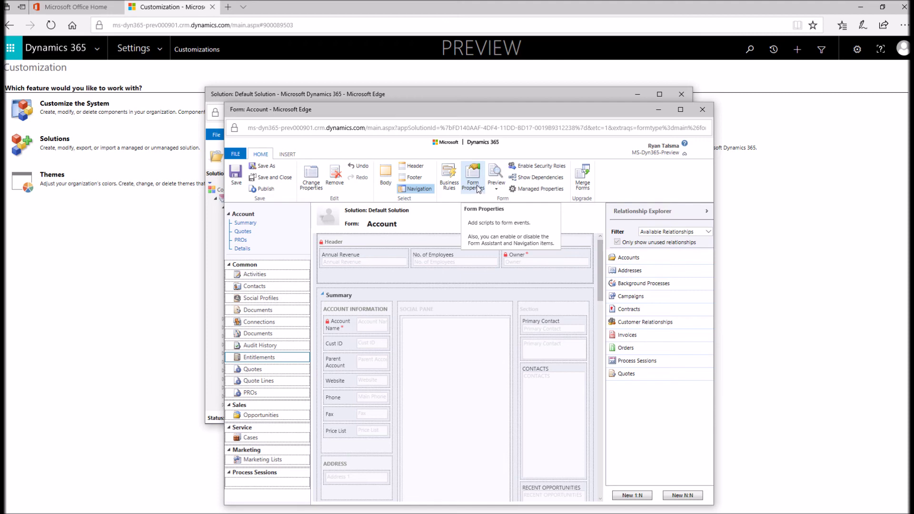
click(286, 155)
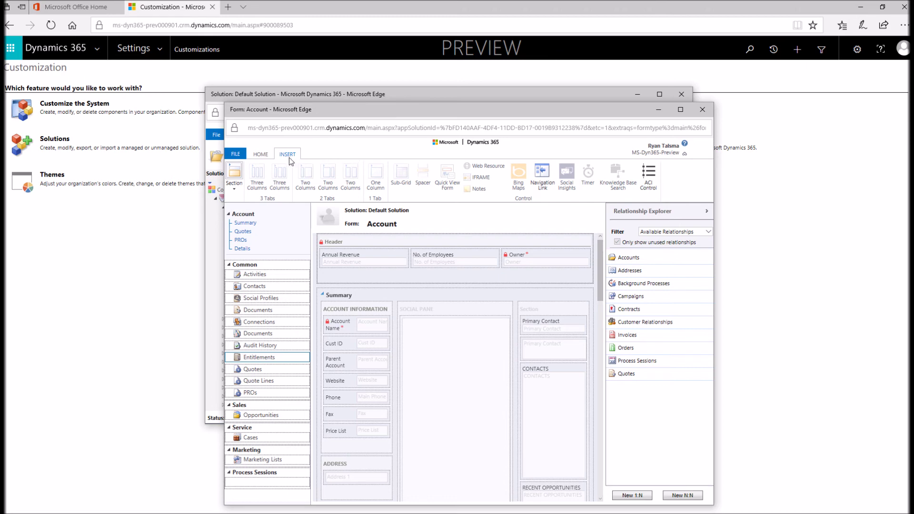
Save and publish the edited Account form from the Home tab, then save and close it
click(264, 155)
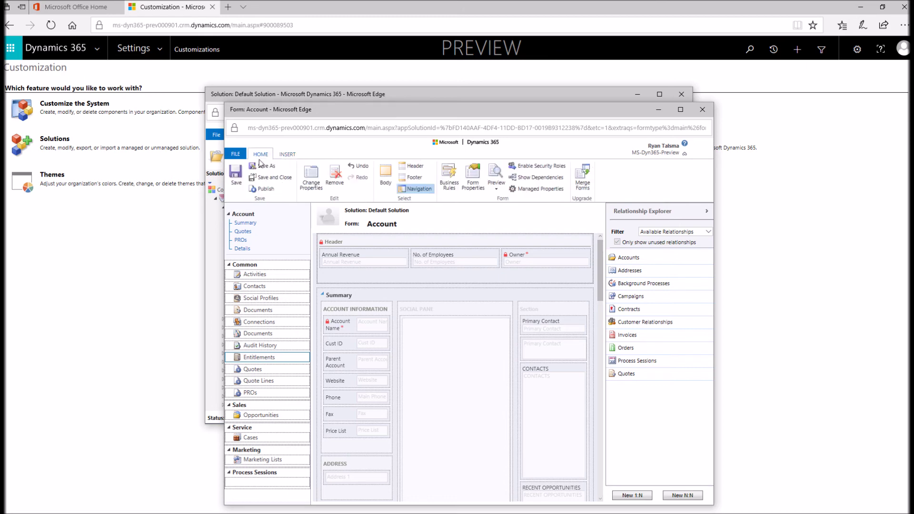
click(237, 176)
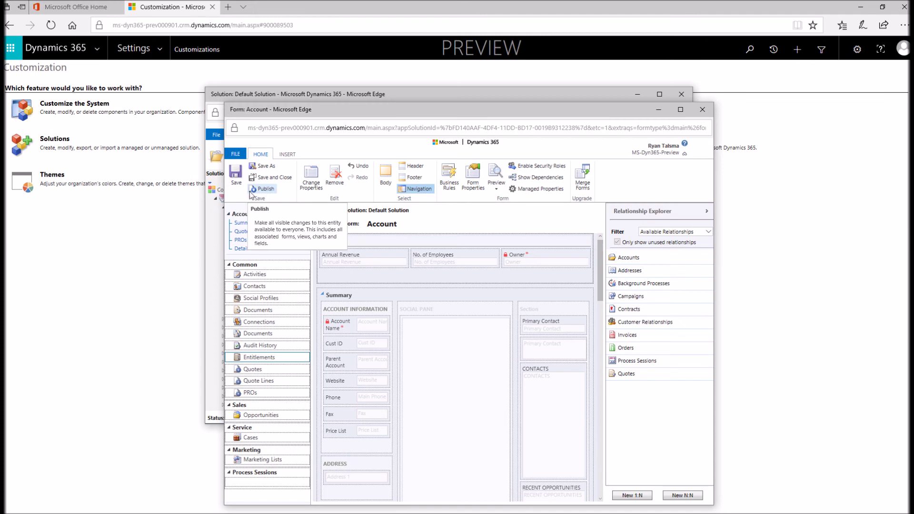
click(251, 191)
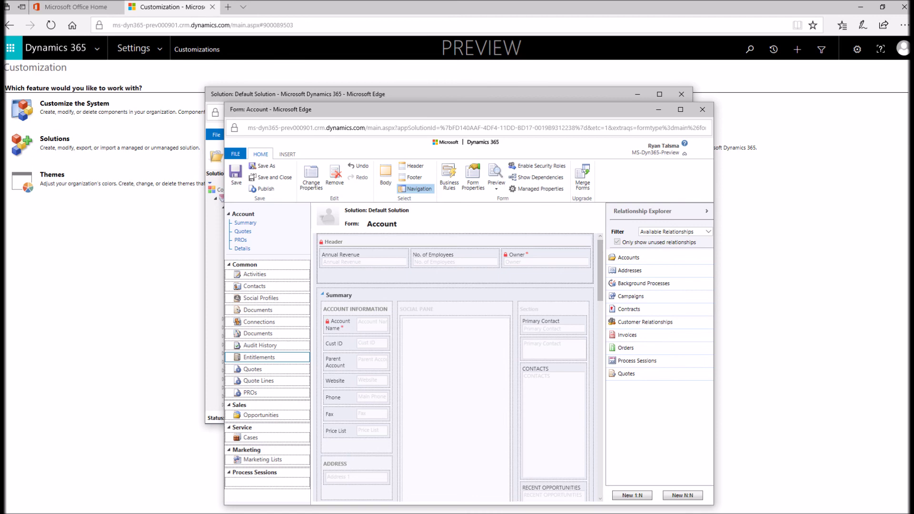
click(265, 167)
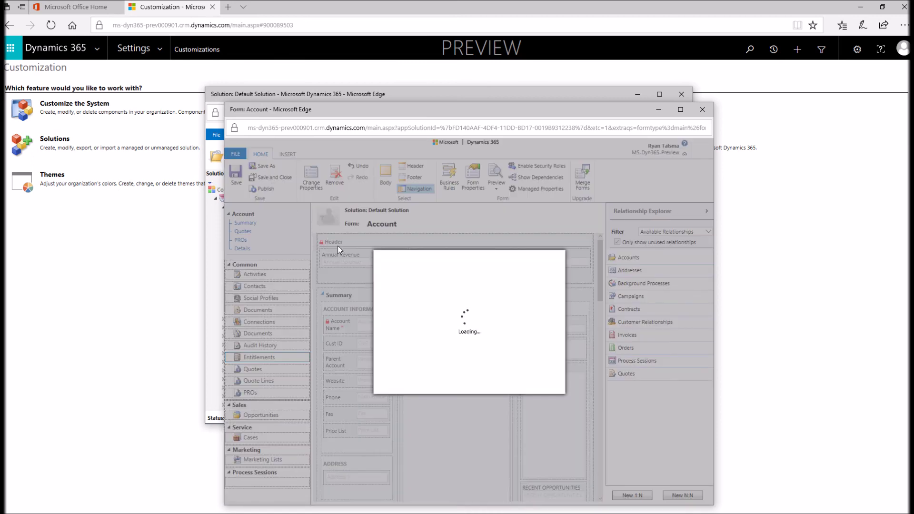
click(499, 315)
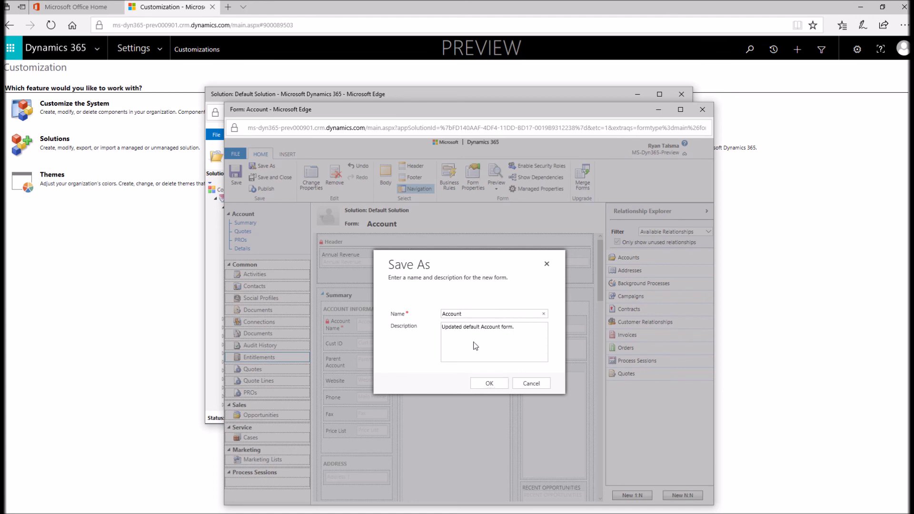
text(backup)
click(519, 385)
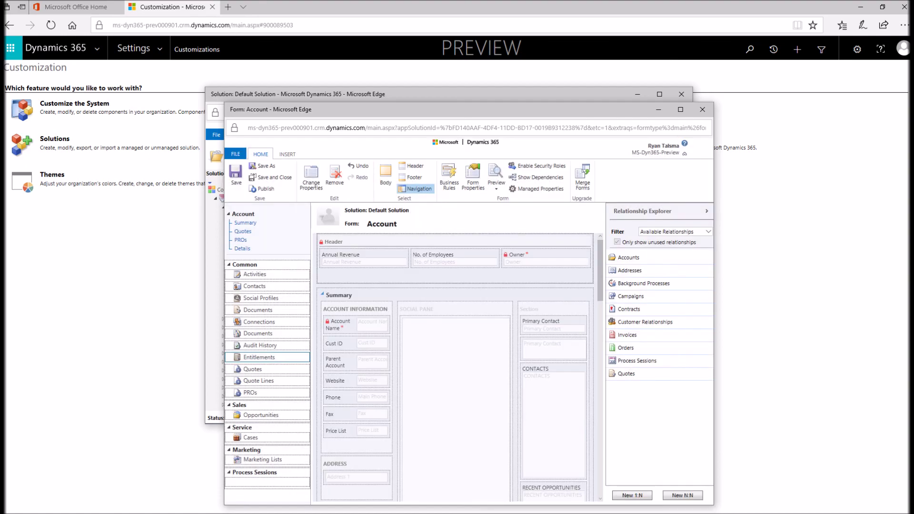